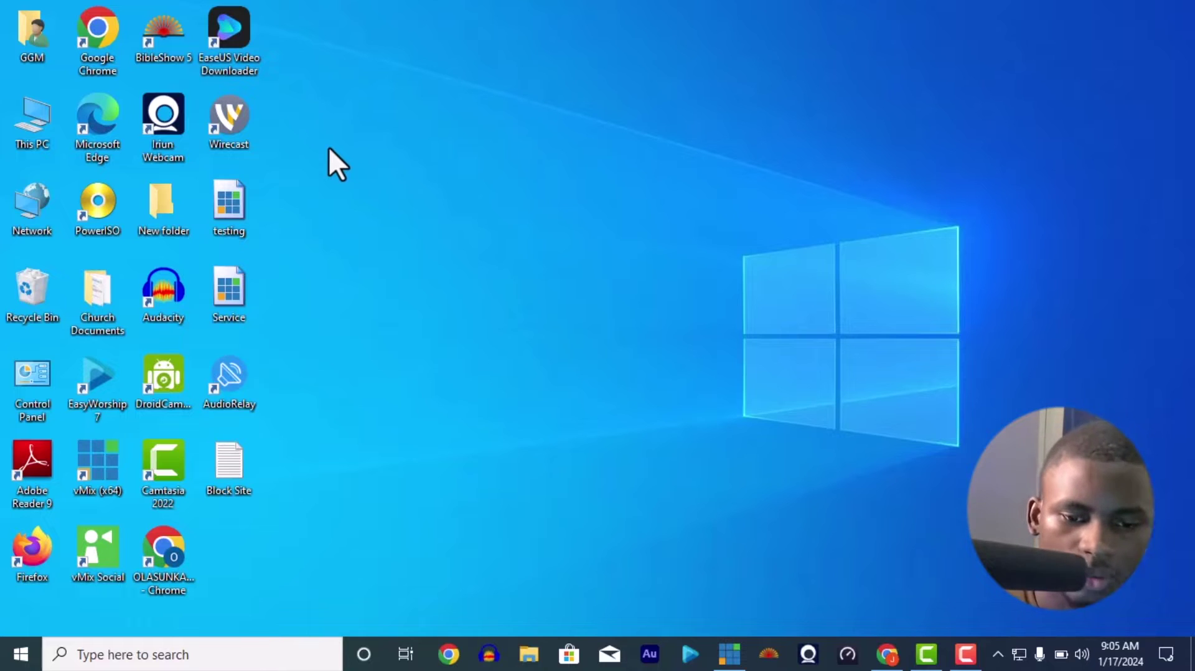
Step: Bring vMix Pro 26 forward from the taskbar, showing its two Blank inputs
{"action": "left_click", "coordinate": [729, 654]}
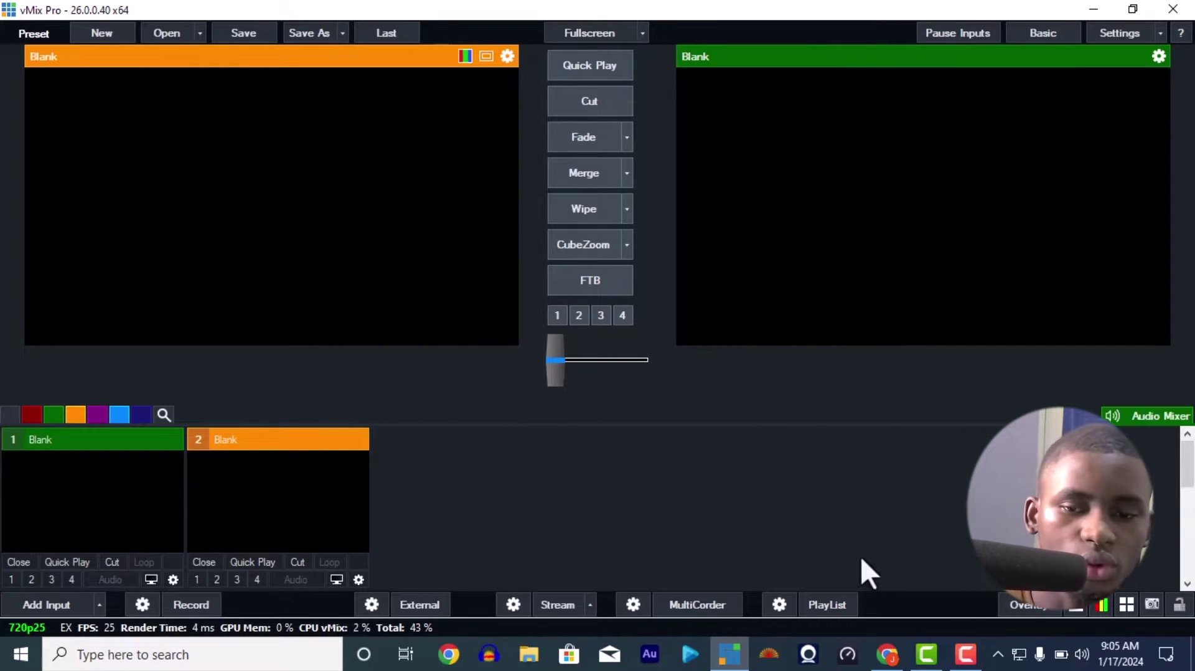
Step: Switch to Chrome's vMix Trial Registration page at trial.vmix.com
{"action": "left_click", "coordinate": [887, 654]}
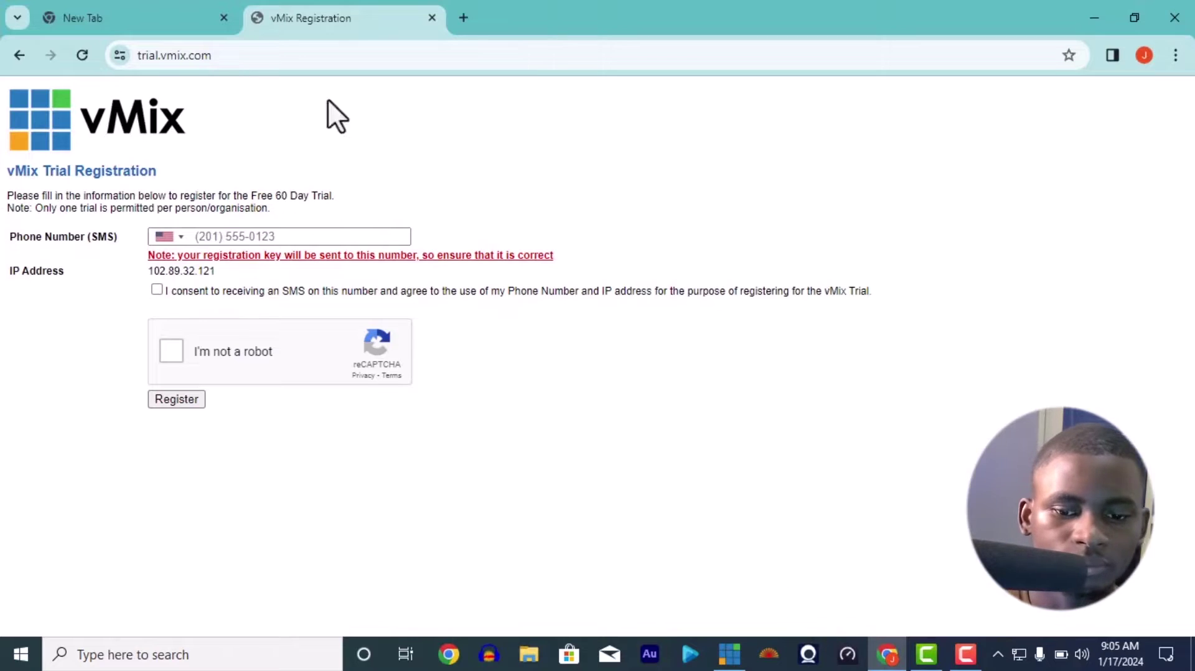
Step: Search 'download vmix' in a new tab and open vmix.com's vMix 26 download page
{"action": "left_click", "coordinate": [104, 18]}
{"action": "left_click", "coordinate": [154, 56]}
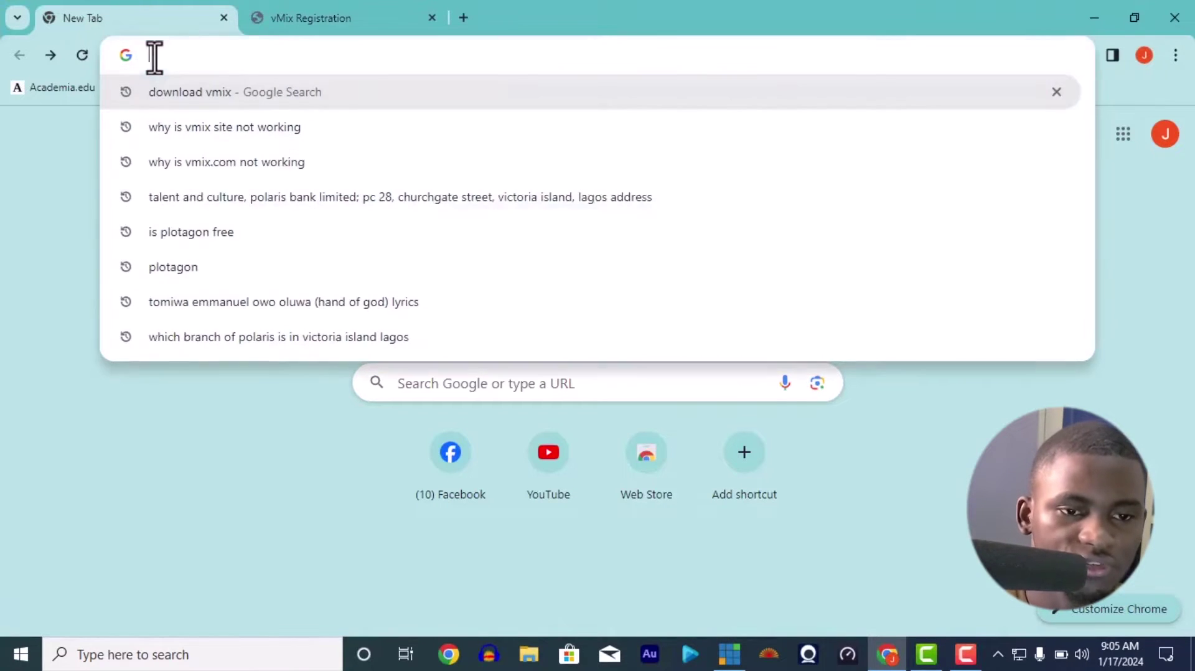
{"action": "type", "text": "download v"}
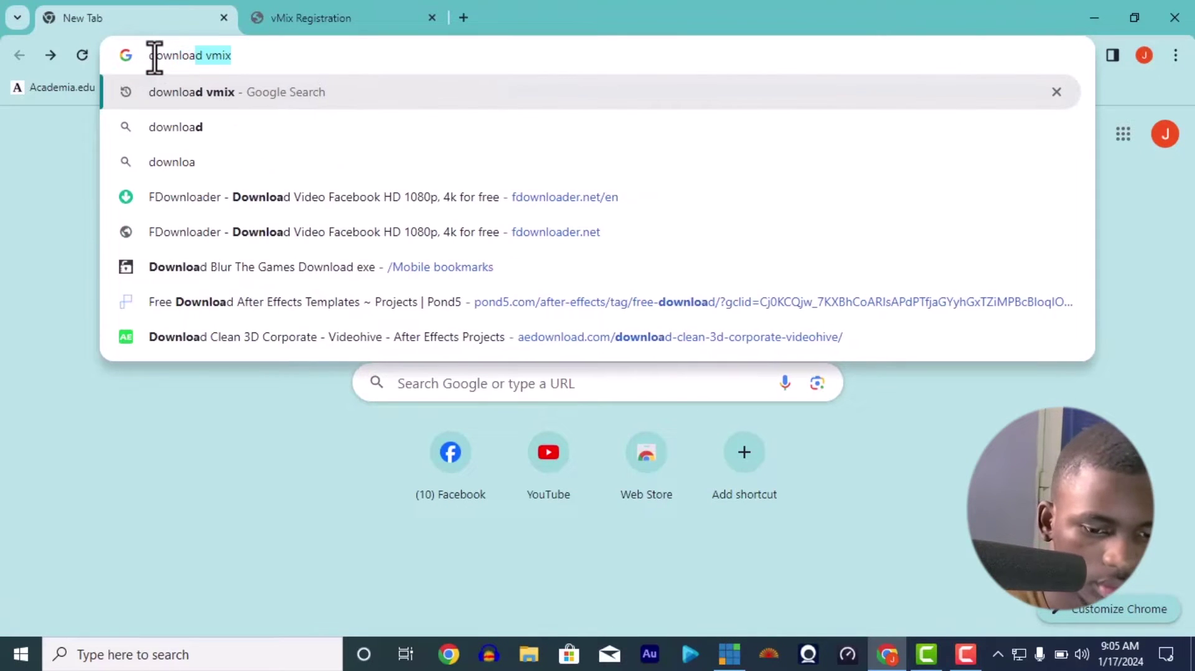
{"action": "type", "text": "mix"}
{"action": "key", "text": "Return"}
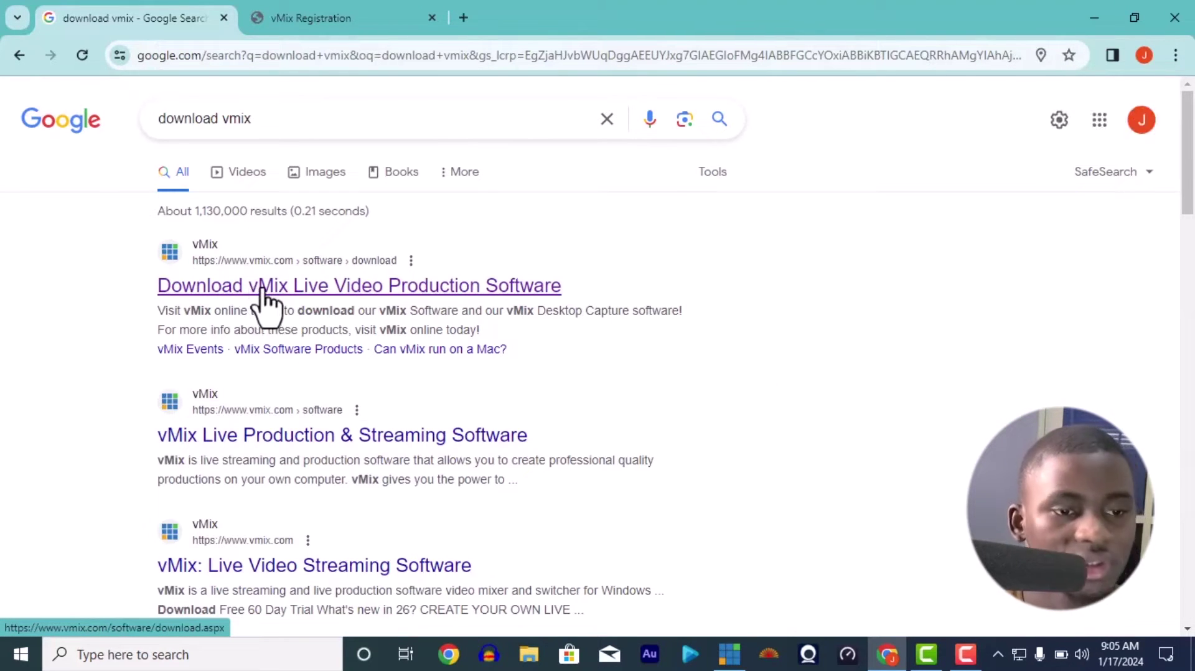
{"action": "left_click", "coordinate": [243, 286]}
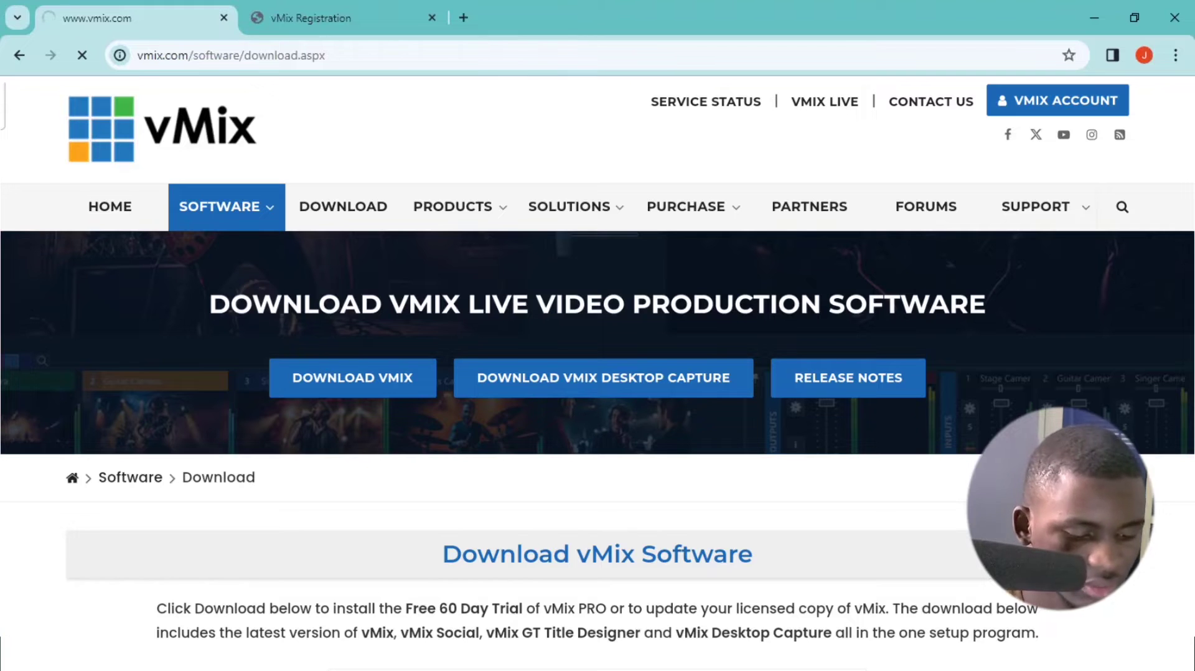
{"action": "scroll", "coordinate": [598, 361], "scroll_direction": "down", "scroll_amount": 3}
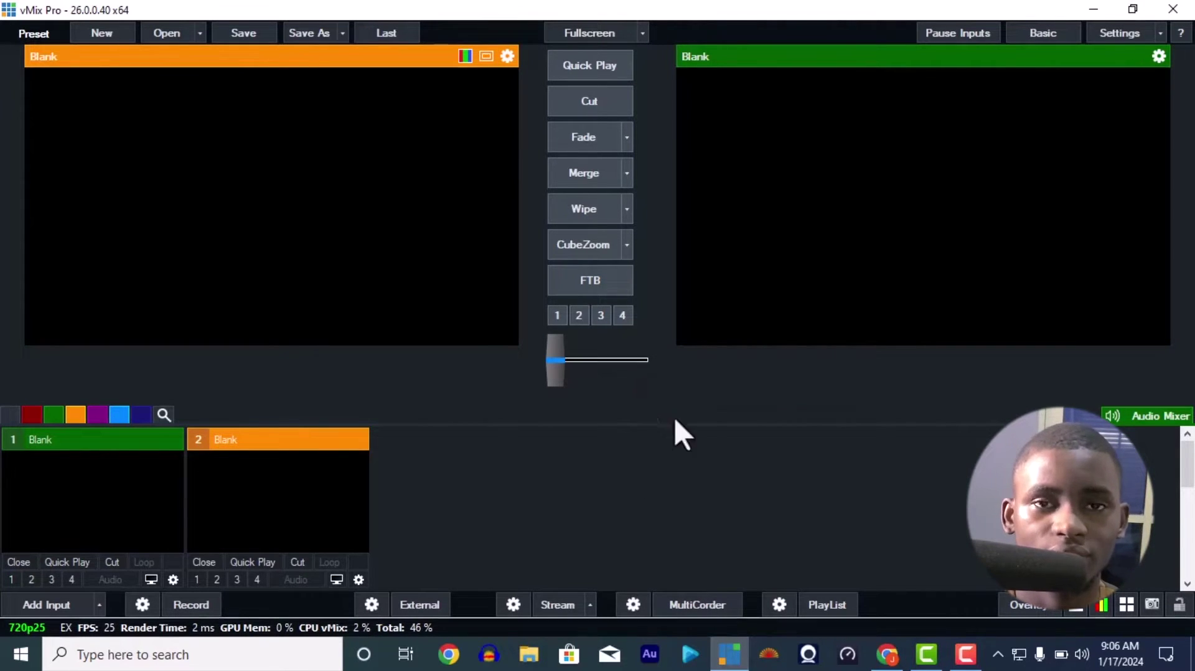
{"action": "left_click", "coordinate": [888, 659]}
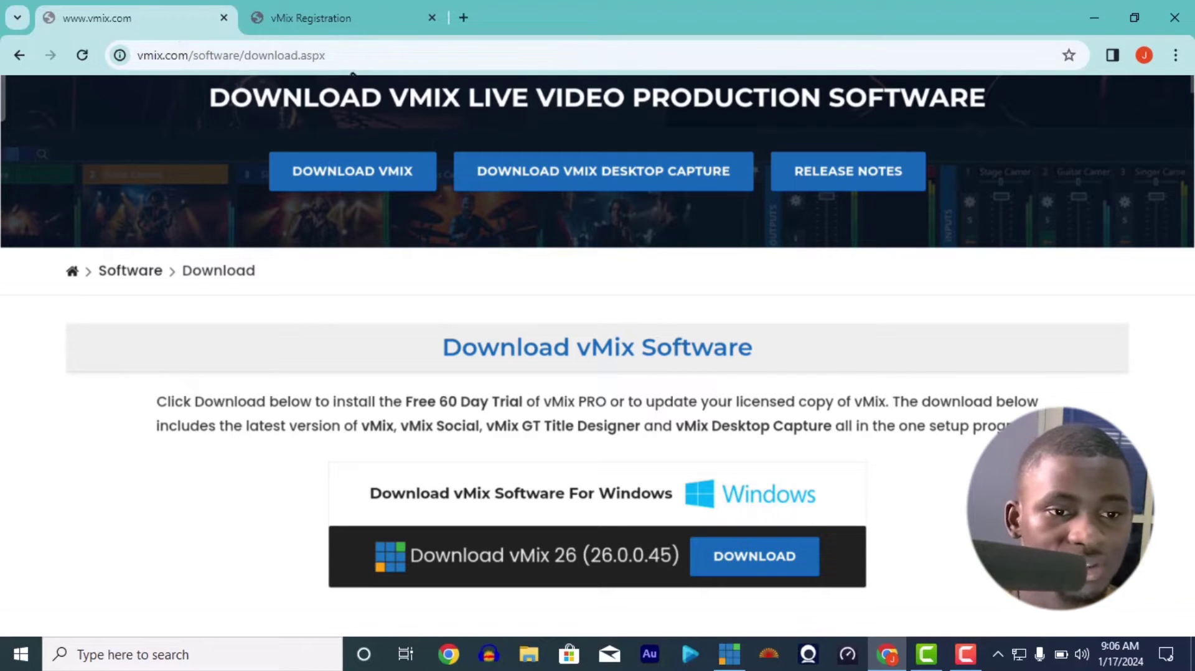
Step: Load trial.vmix.com in a new browser tab to reach the Trial Registration form
{"action": "left_click", "coordinate": [330, 22]}
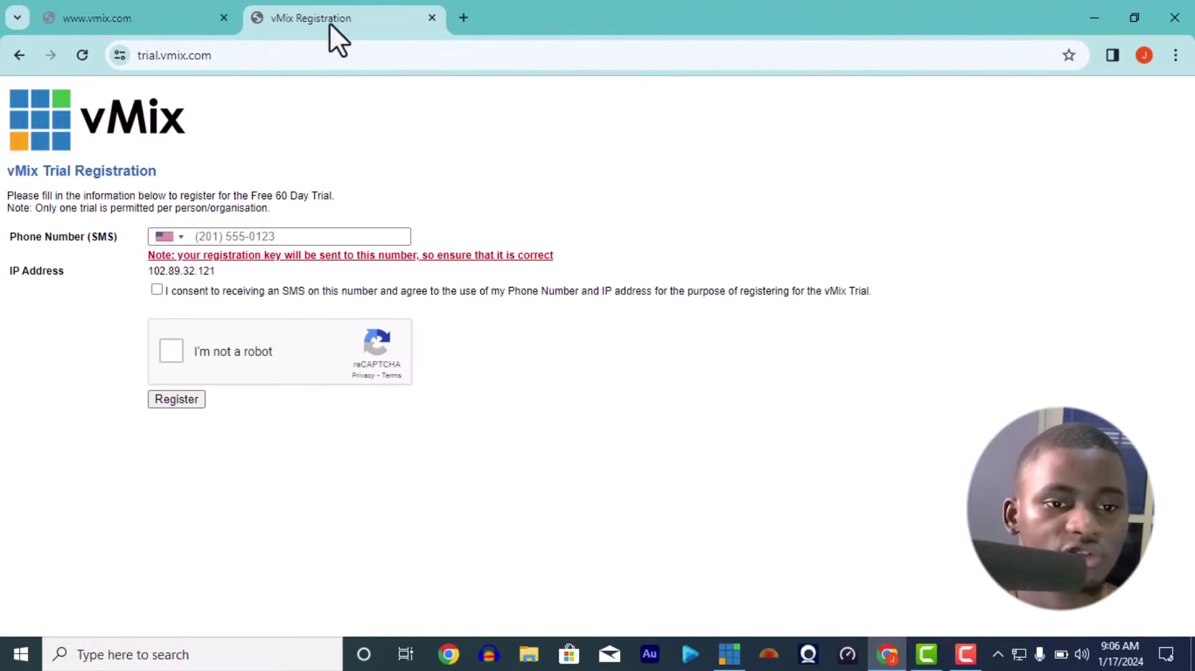
{"action": "left_click", "coordinate": [464, 17]}
{"action": "type", "text": "trial"}
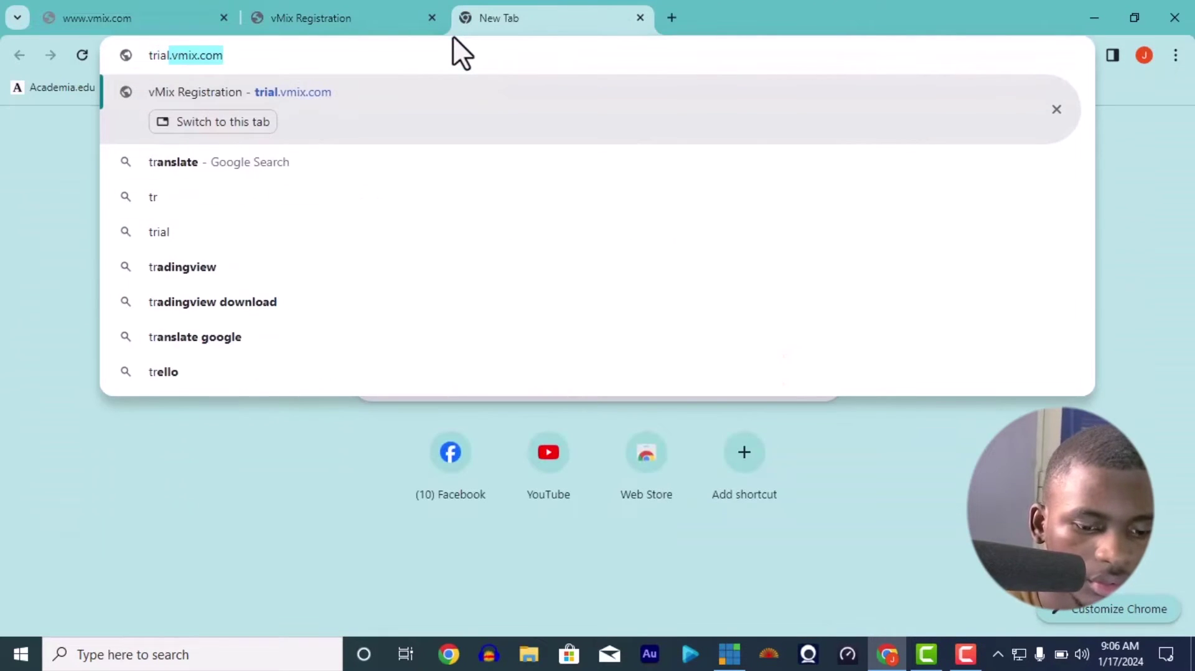
{"action": "type", "text": ".vmix."}
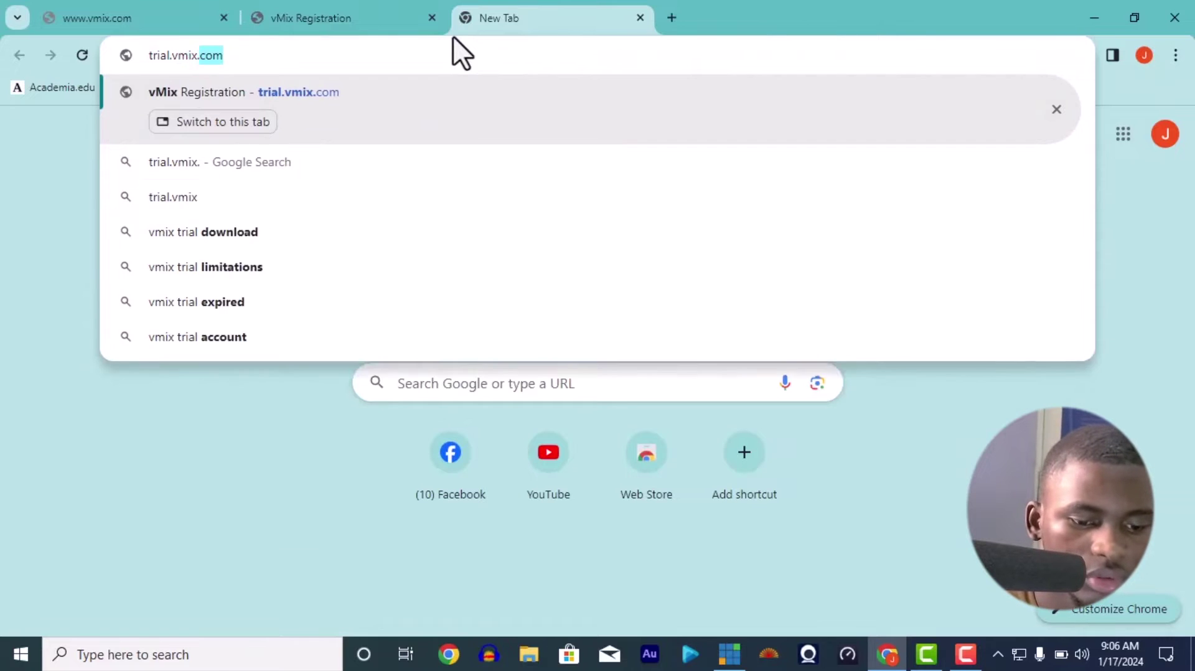
{"action": "type", "text": "com"}
{"action": "key", "text": "Return"}
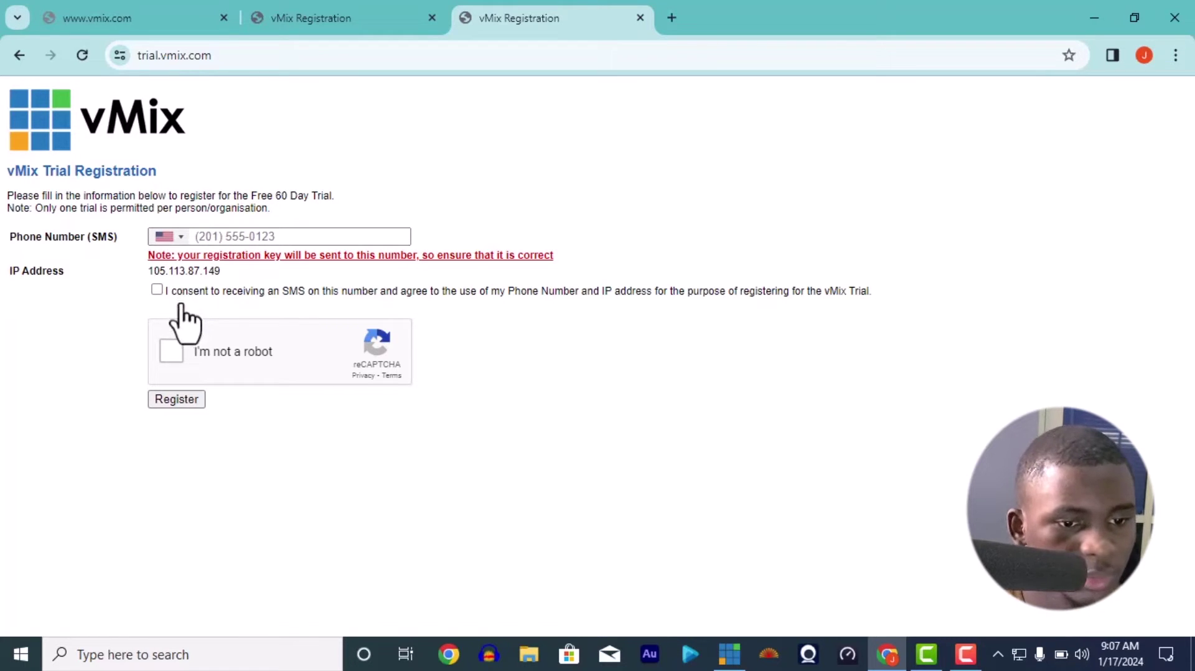
Step: Set the trial form's phone country to Nigeria
{"action": "left_click", "coordinate": [168, 236]}
{"action": "scroll", "coordinate": [181, 289], "scroll_direction": "down", "scroll_amount": 20}
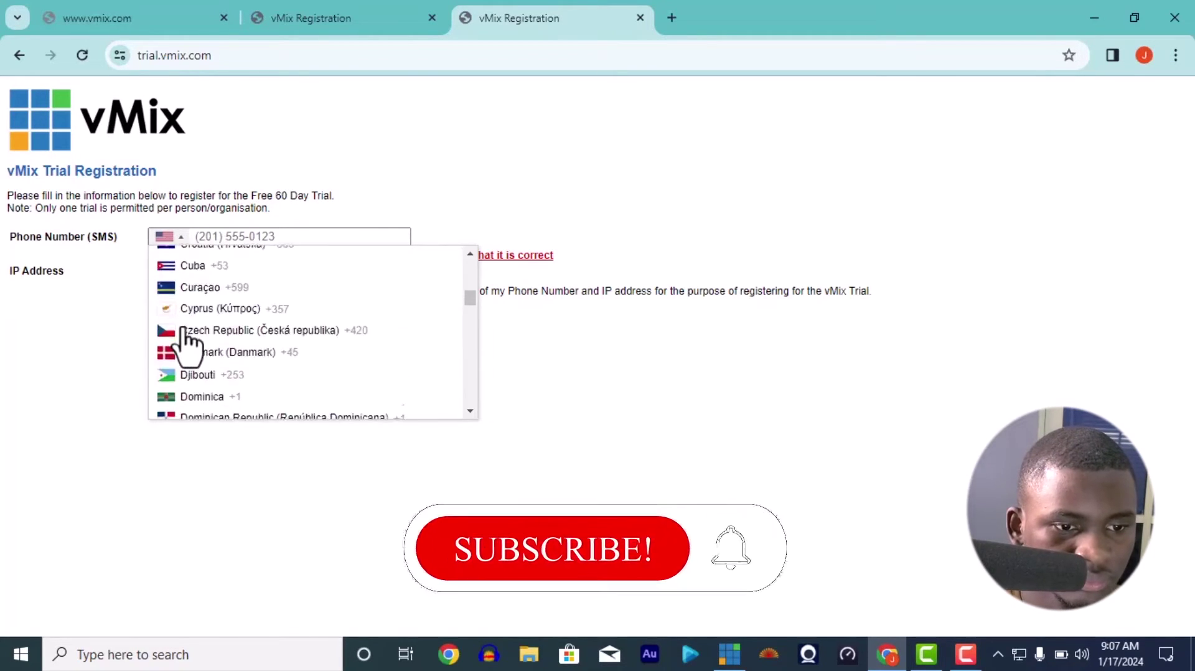
{"action": "scroll", "coordinate": [182, 334], "scroll_direction": "down", "scroll_amount": 10}
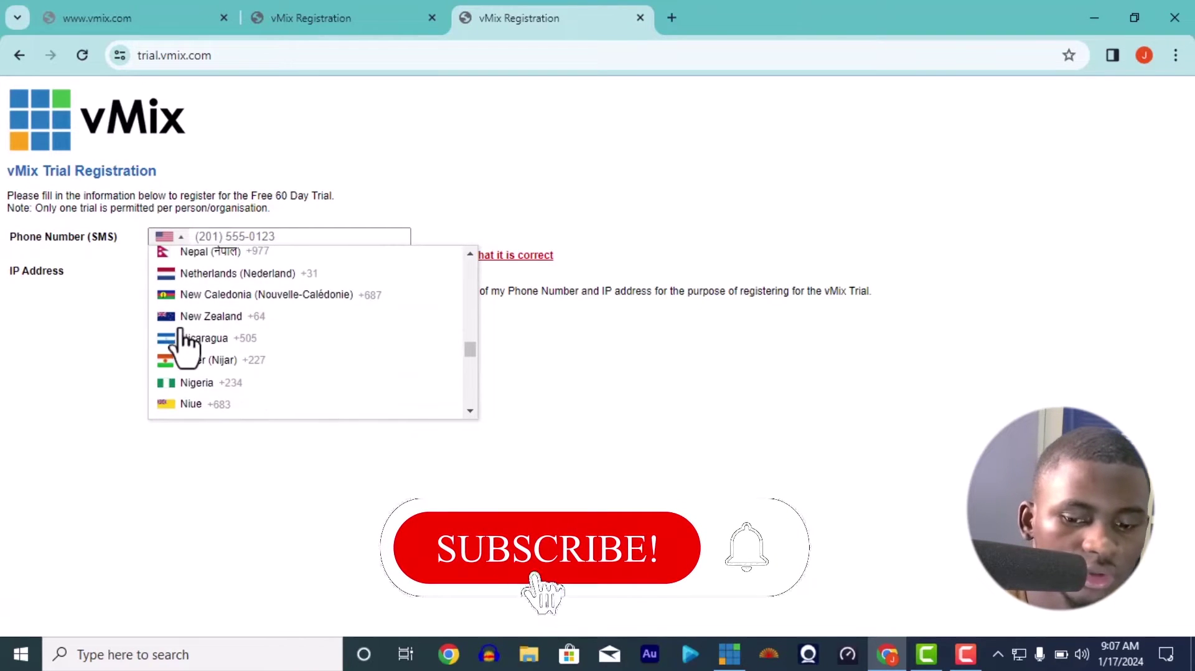
{"action": "left_click", "coordinate": [185, 382]}
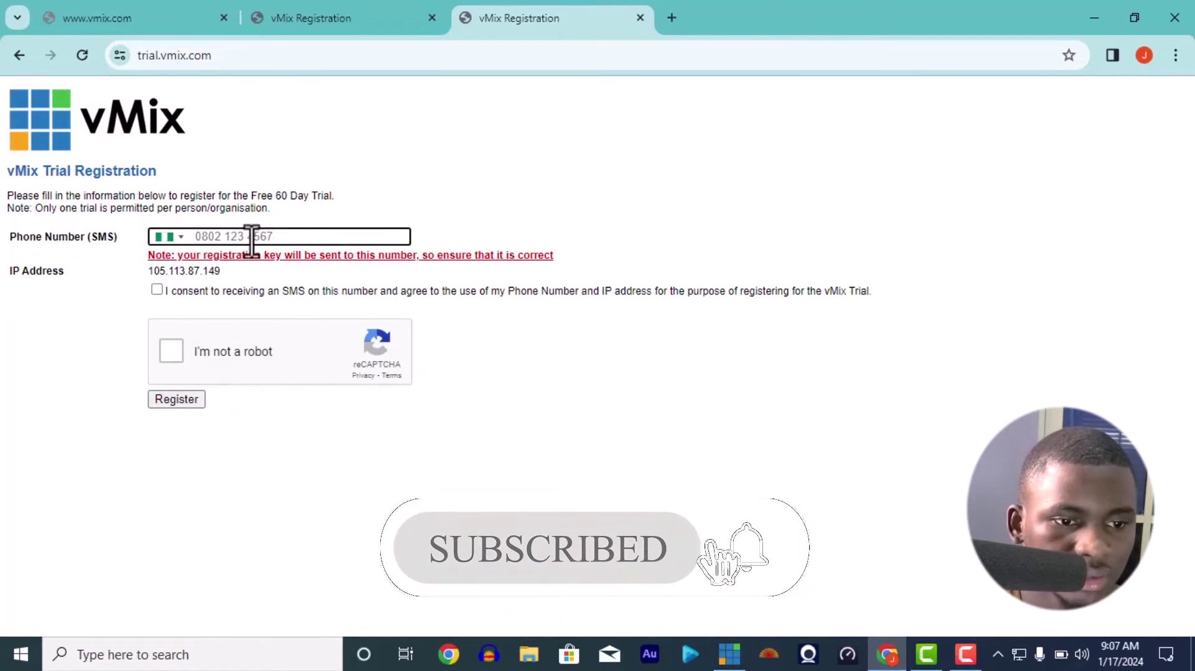
Step: Tick the SMS and data consent box, pass reCAPTCHA, then bring vMix Pro forward
{"action": "left_click", "coordinate": [156, 290]}
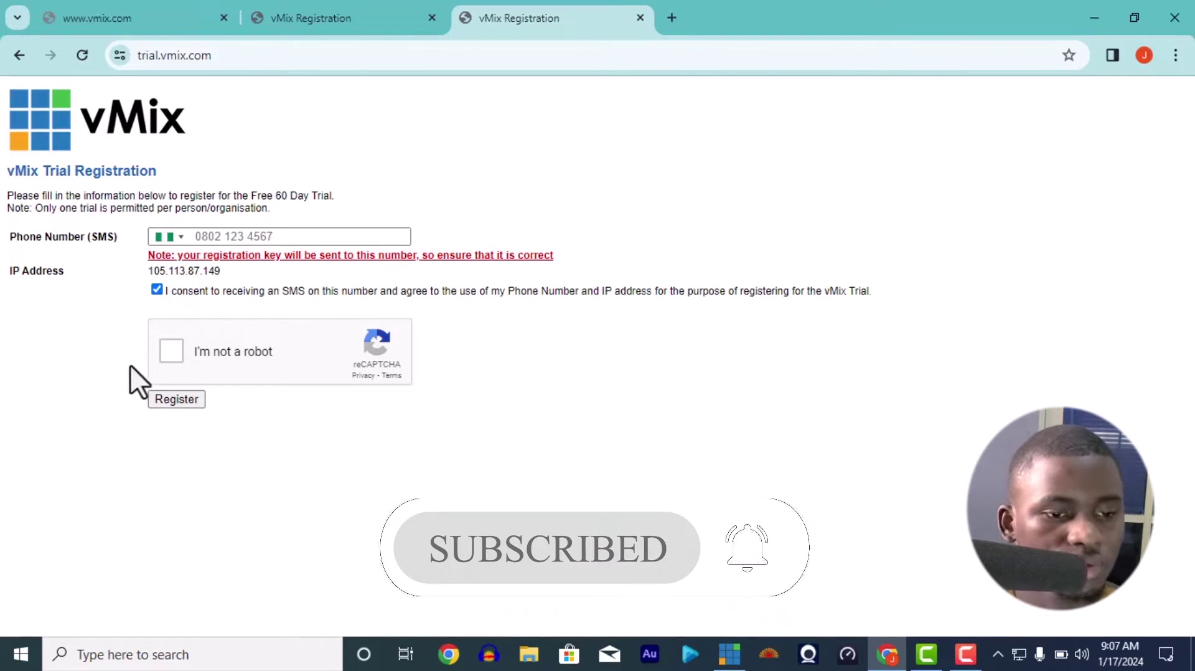
{"action": "left_click", "coordinate": [167, 358]}
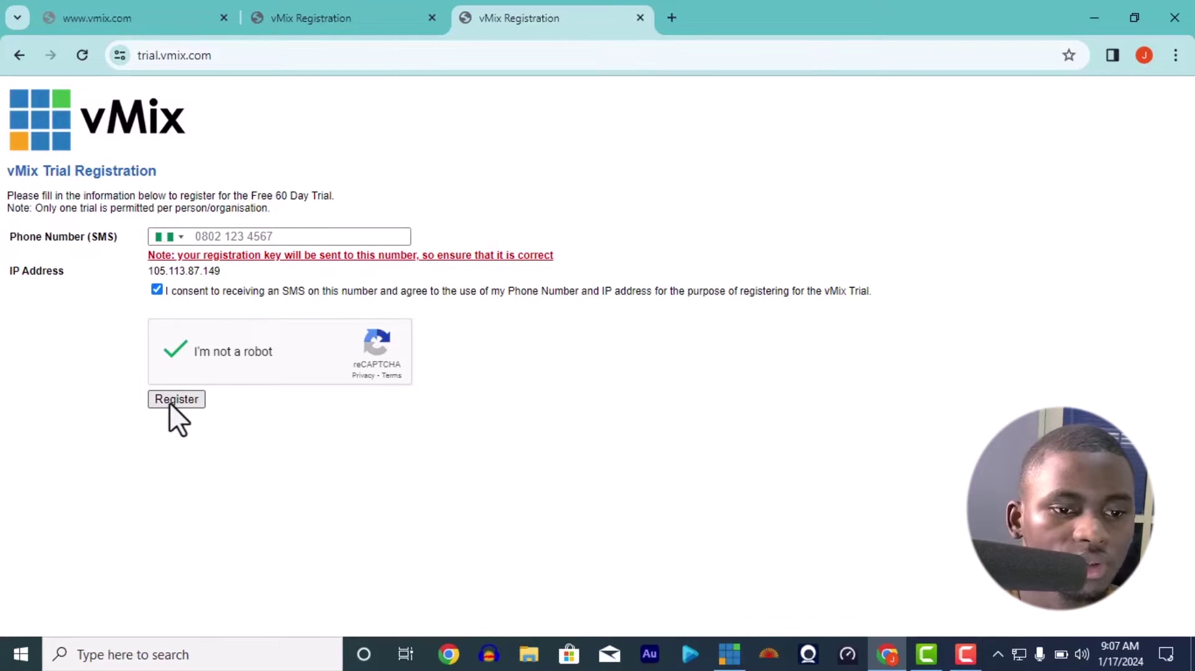
{"action": "left_click", "coordinate": [717, 665]}
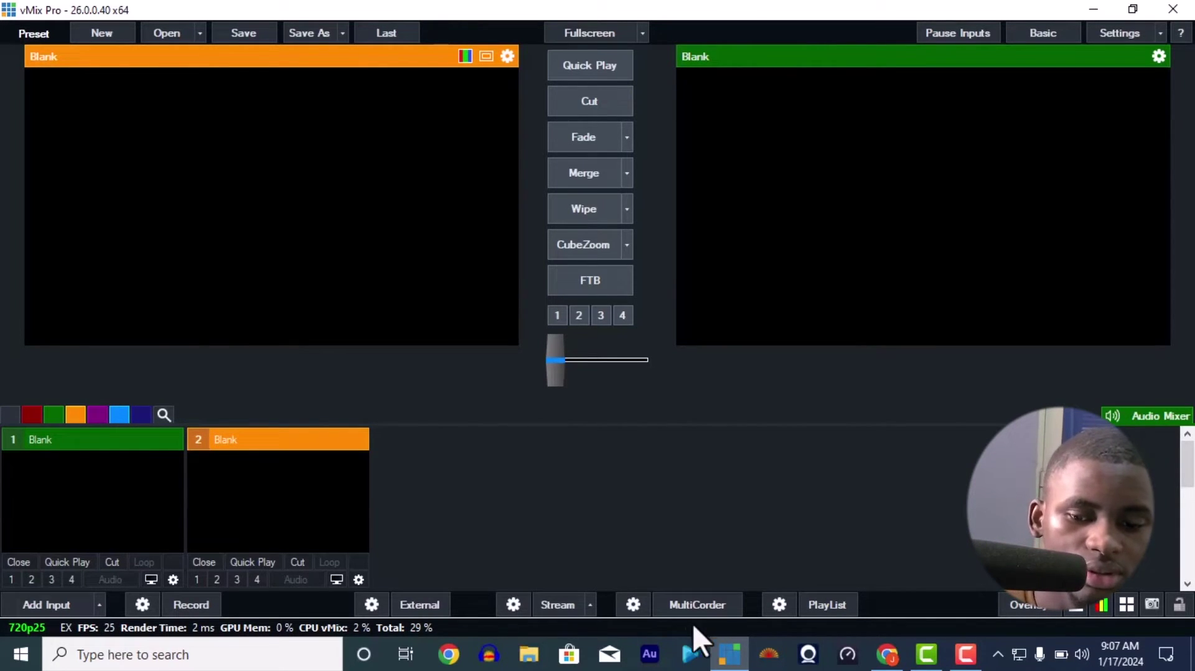
Step: Switch back and forth between vMix and Chrome, ending on the vMix download page tab
{"action": "left_click", "coordinate": [728, 654]}
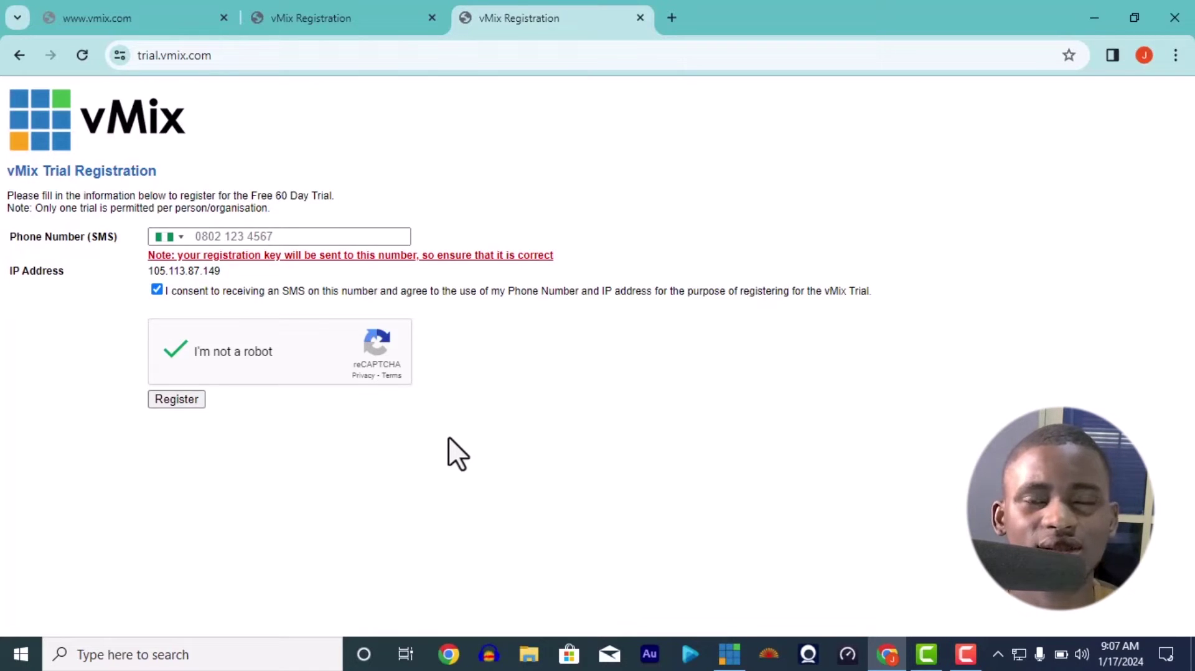
{"action": "left_click", "coordinate": [729, 654]}
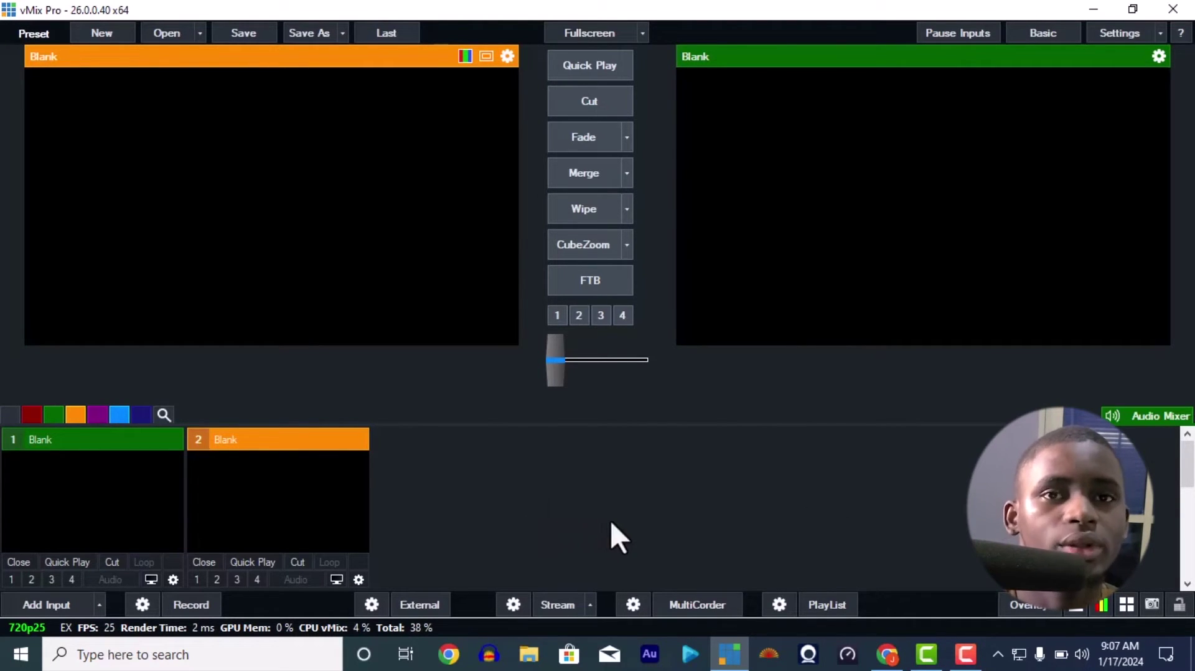
{"action": "mouse_move", "coordinate": [726, 651]}
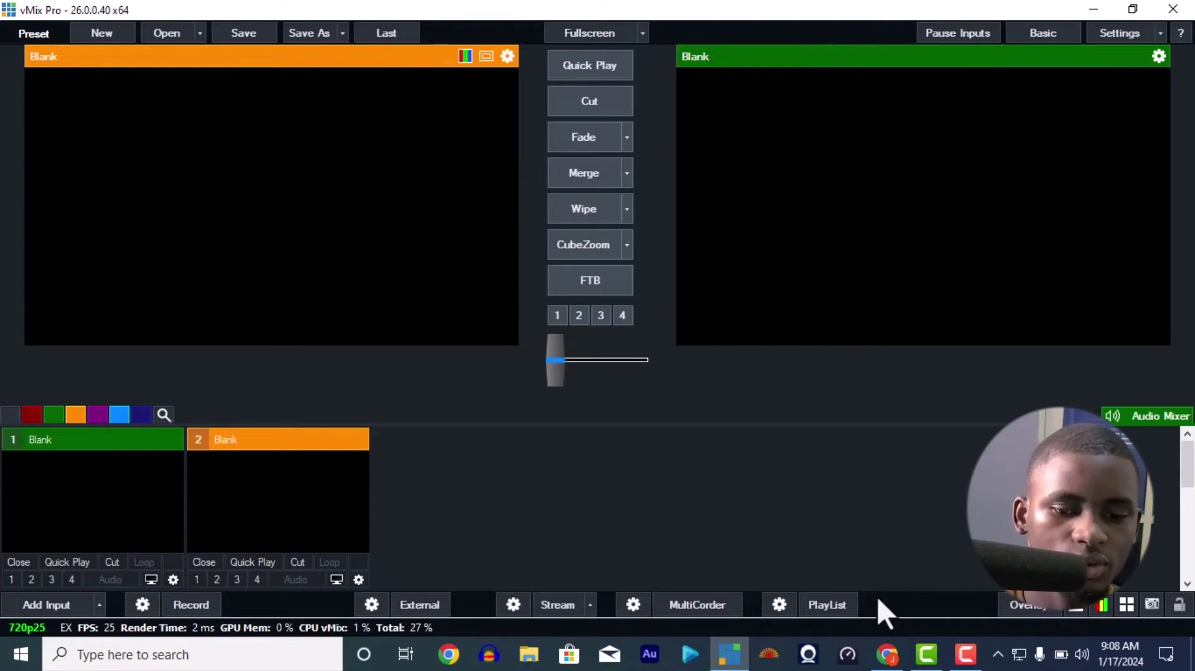
{"action": "left_click", "coordinate": [729, 656]}
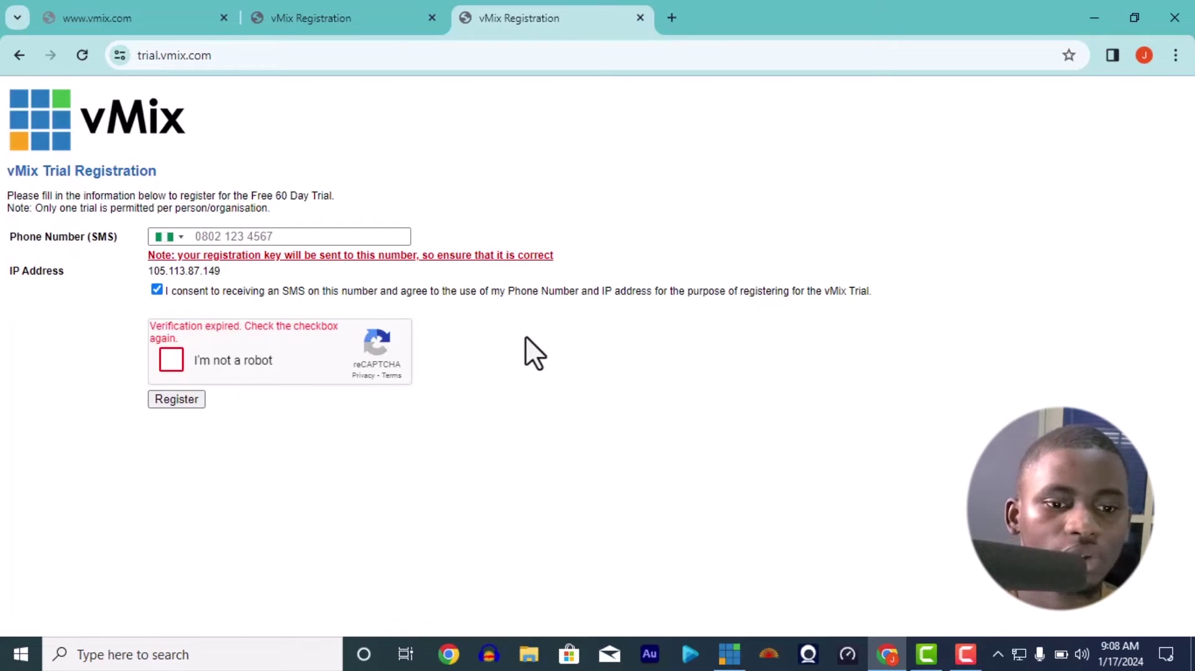
{"action": "left_click", "coordinate": [147, 4]}
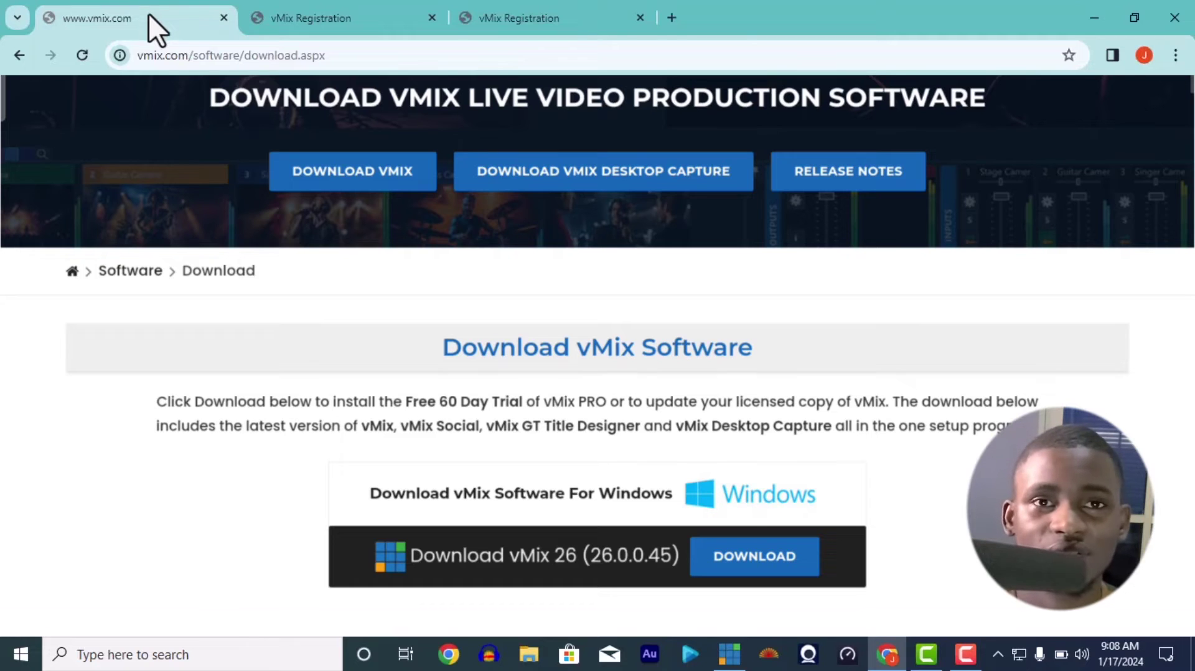
Step: Toggle vMix and back to the download page, then minimise Chrome to reveal the desktop
{"action": "left_click", "coordinate": [735, 664]}
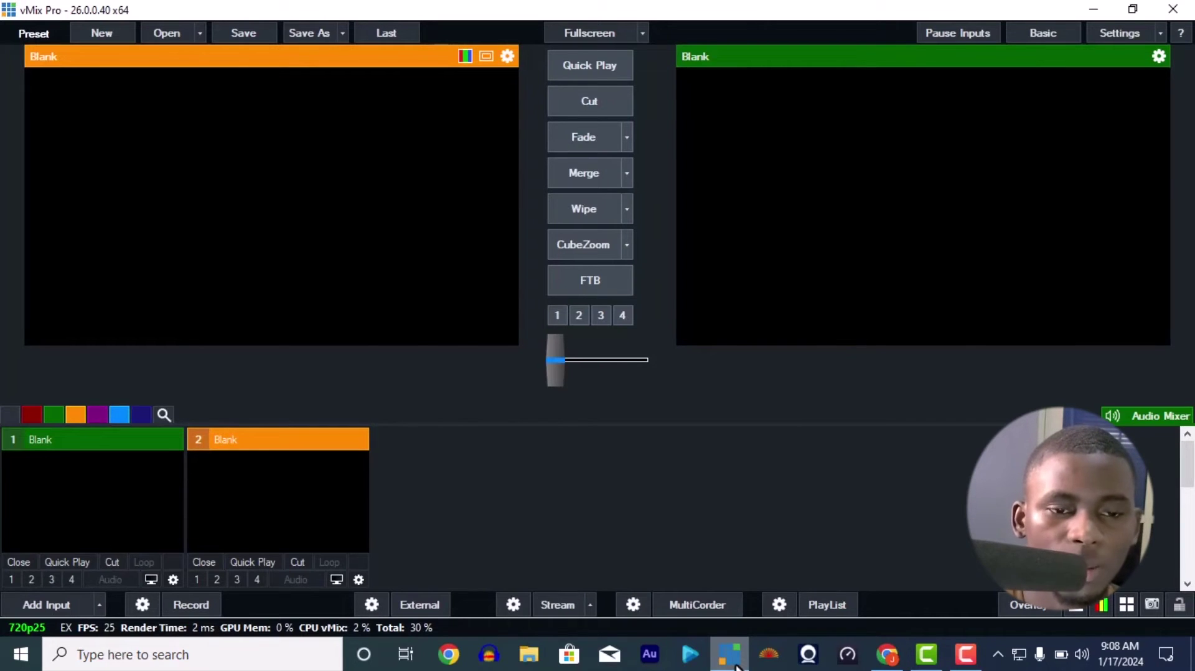
{"action": "left_click", "coordinate": [738, 667]}
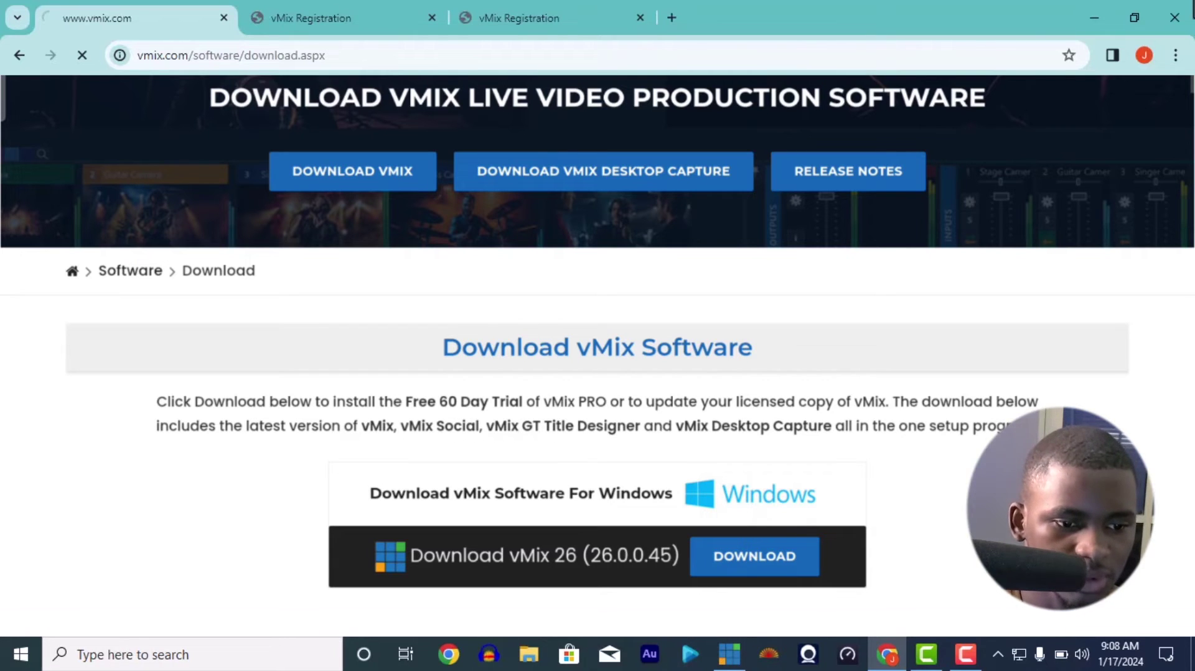
{"action": "left_click", "coordinate": [1094, 18]}
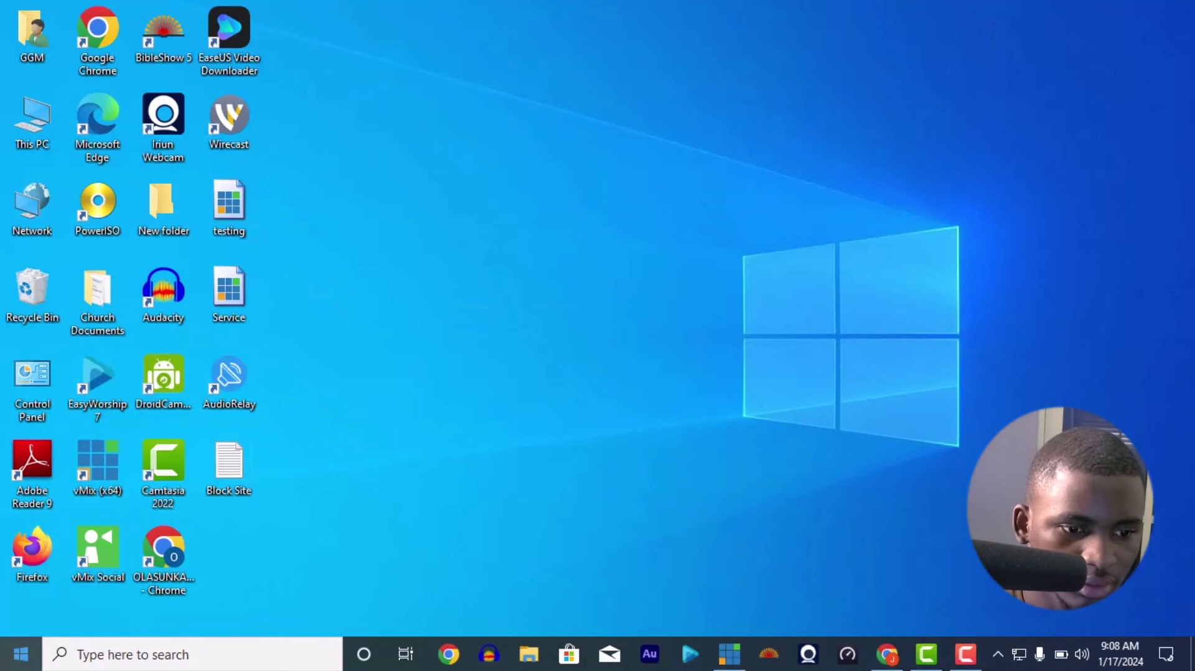
{"action": "left_click", "coordinate": [21, 654]}
{"action": "scroll", "coordinate": [162, 530], "scroll_direction": "down", "scroll_amount": 10}
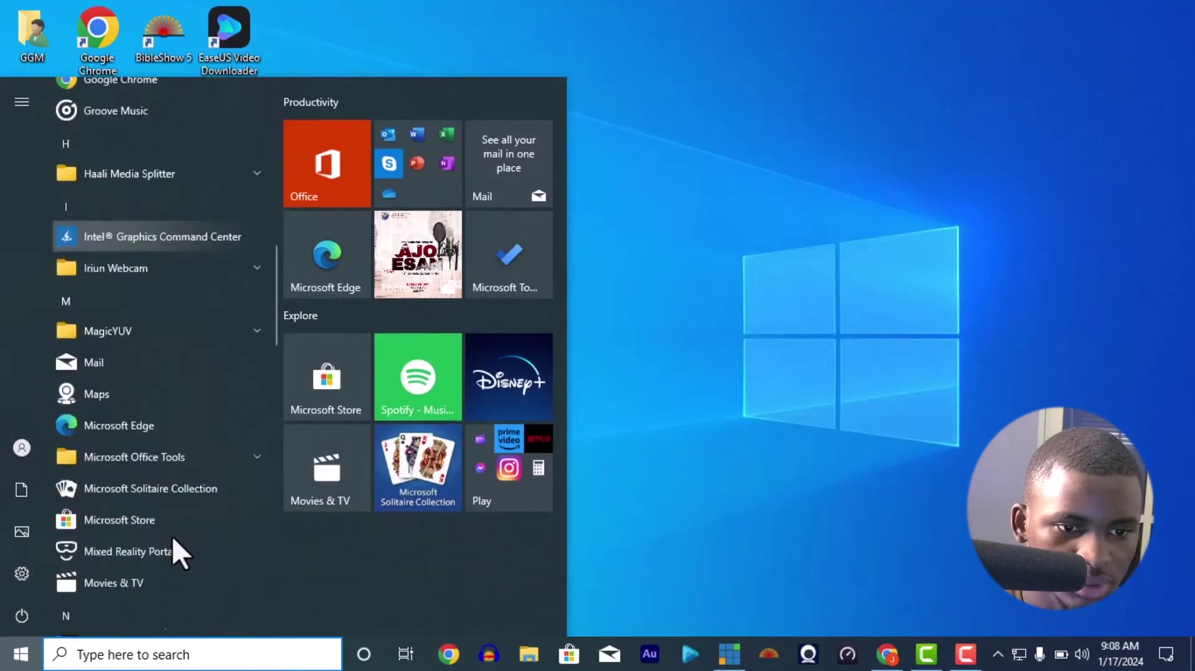
{"action": "scroll", "coordinate": [172, 536], "scroll_direction": "down", "scroll_amount": 15}
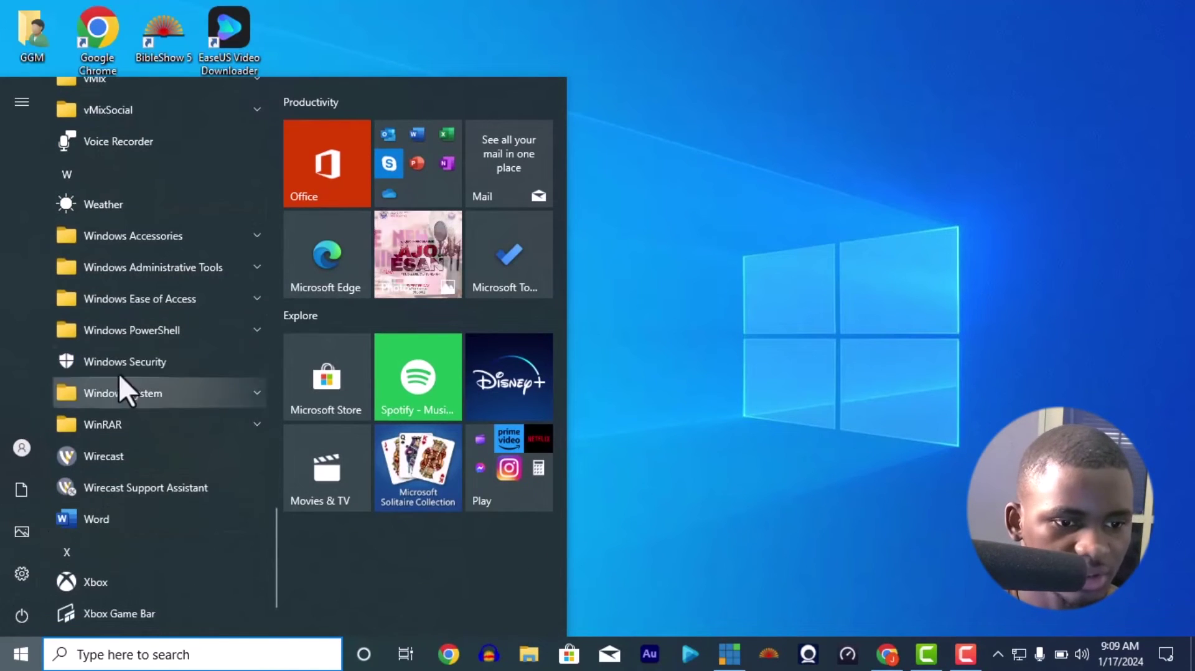
{"action": "left_click", "coordinate": [261, 88]}
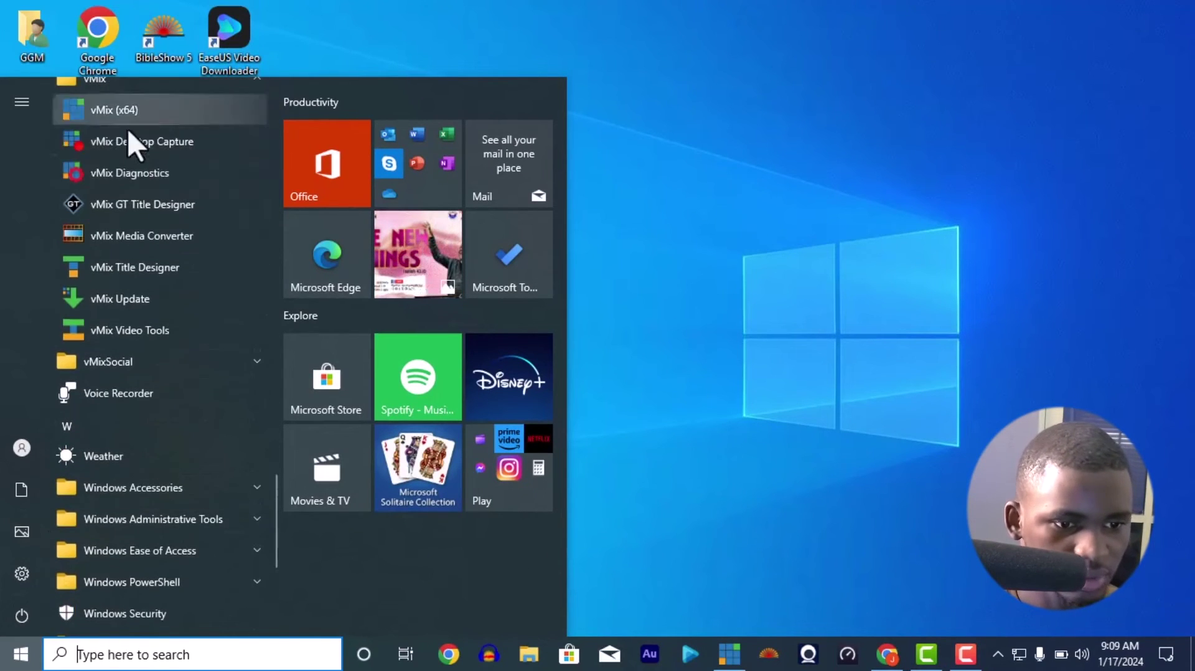
{"action": "scroll", "coordinate": [127, 177], "scroll_direction": "up", "scroll_amount": 1}
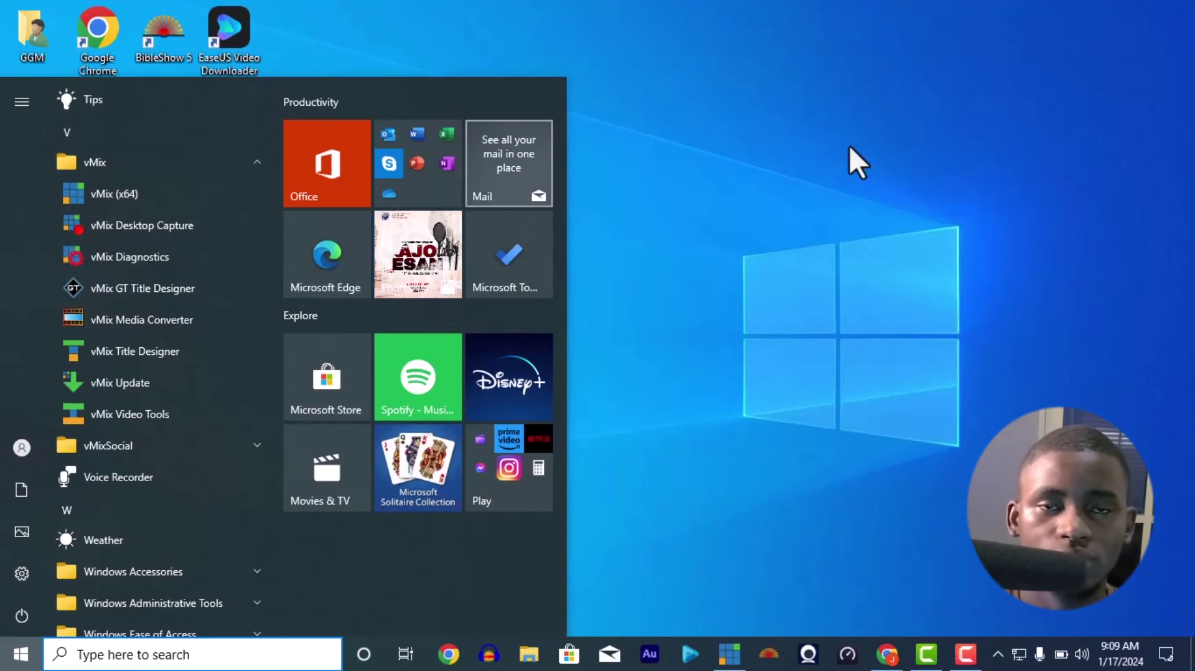
{"action": "left_click", "coordinate": [708, 599]}
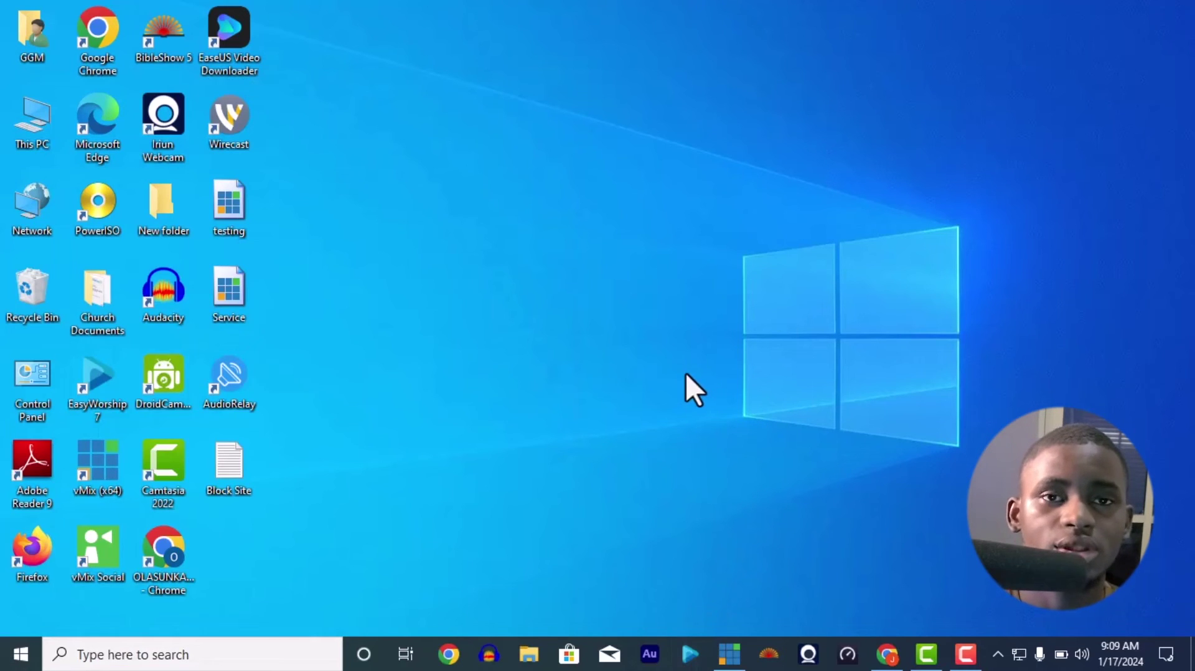